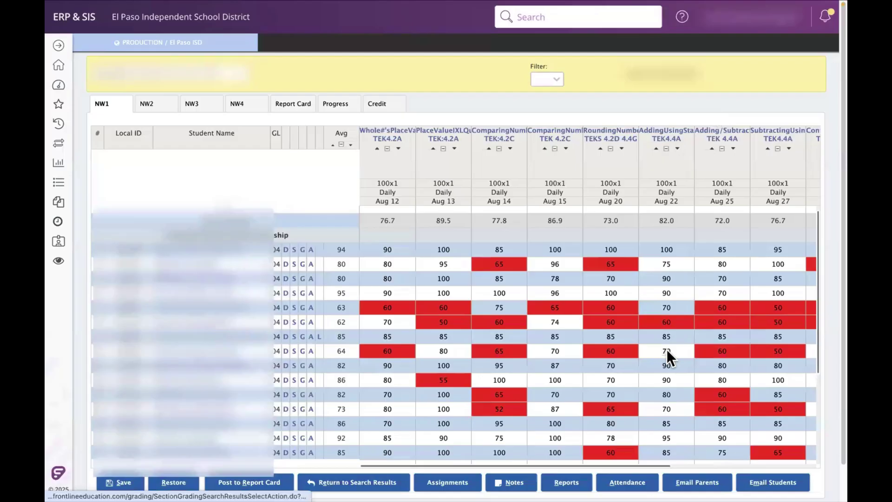
Blank out the NW1 report card grade for all students at once and save the changes.
scroll(668, 350, right, 2)
scroll(667, 350, left, 1)
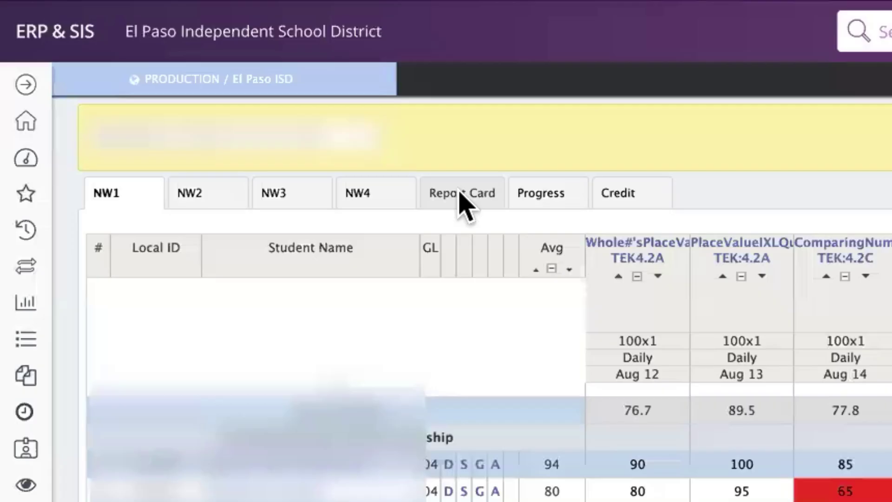
click(460, 193)
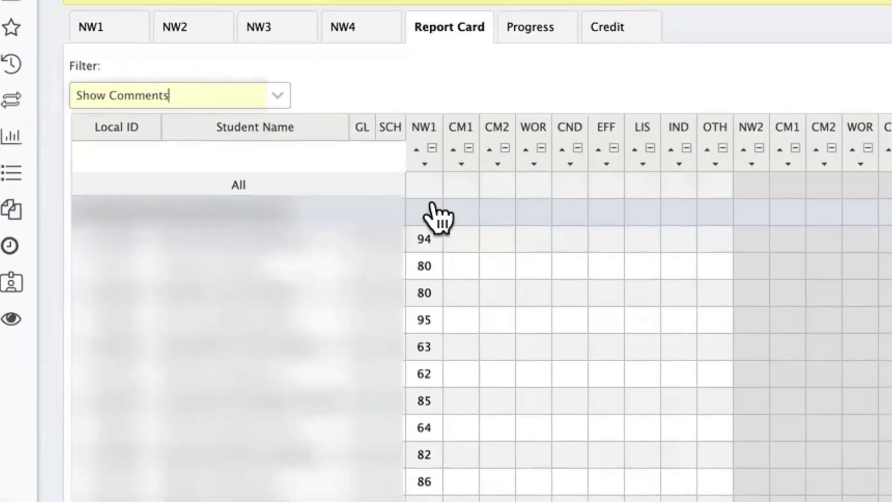
click(427, 186)
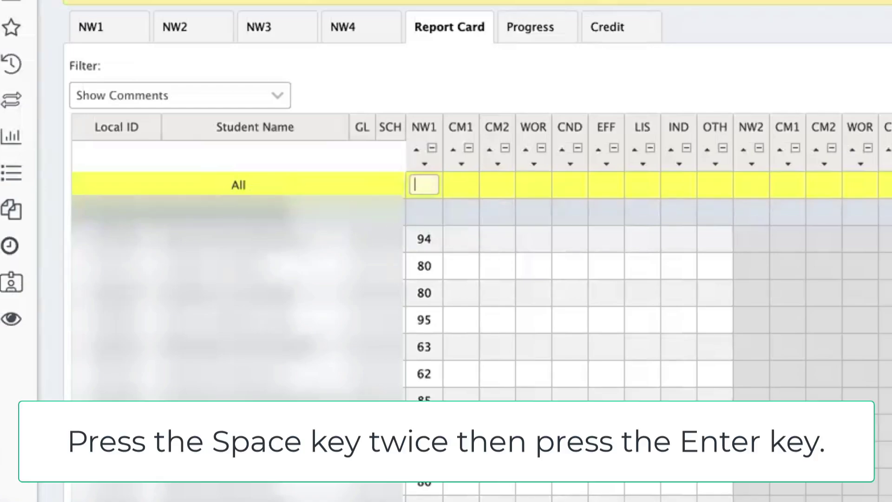
key(Return)
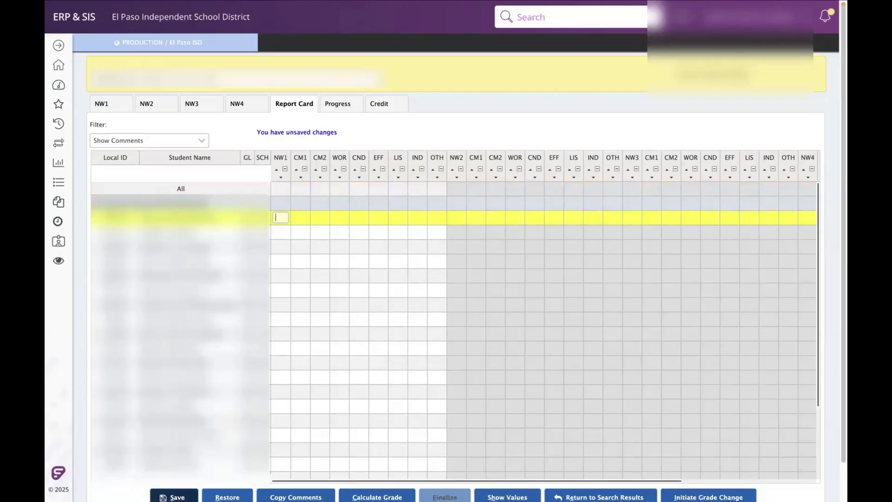
click(173, 497)
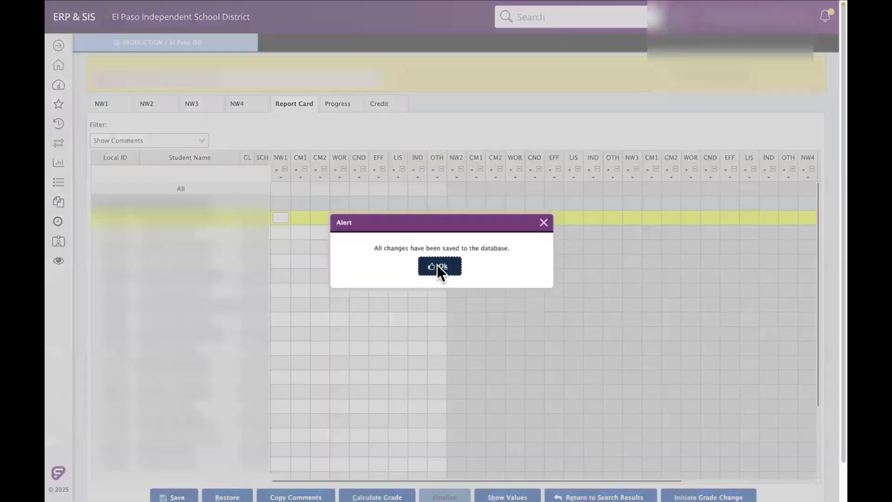
click(439, 266)
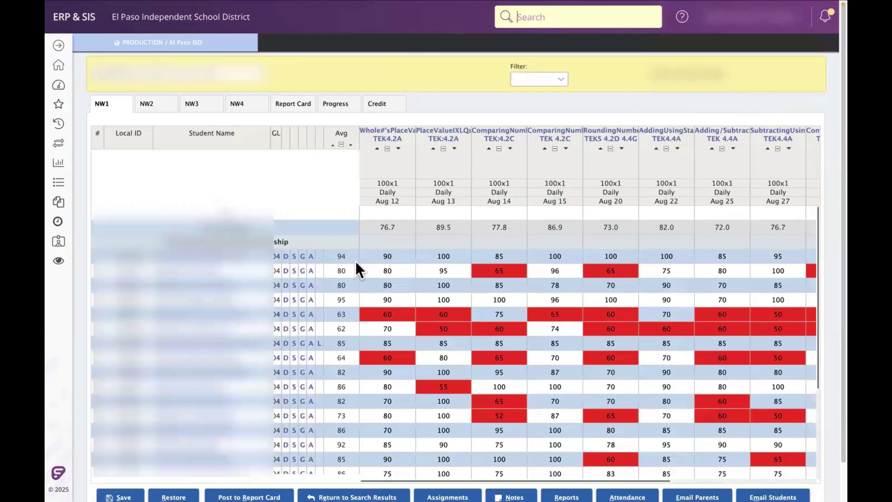
Post the NW1 gradebook averages to the report card and dismiss the alert.
scroll(328, 370, down, 1)
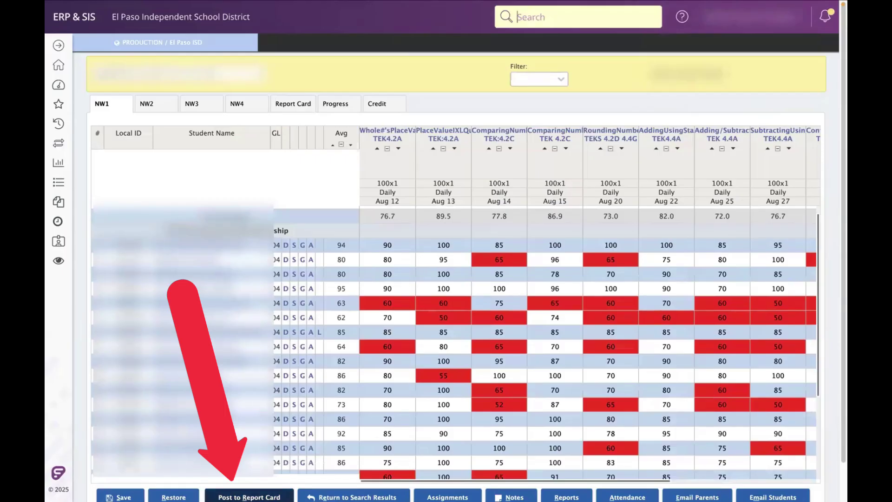
click(250, 497)
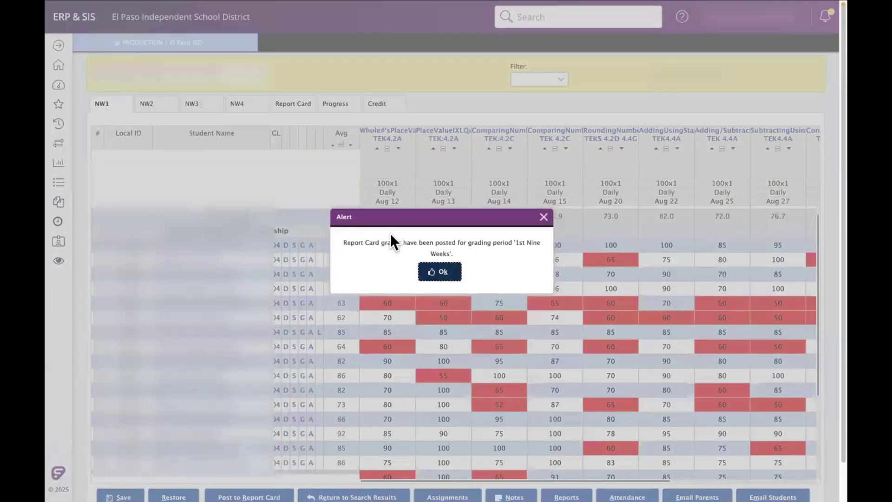
click(443, 273)
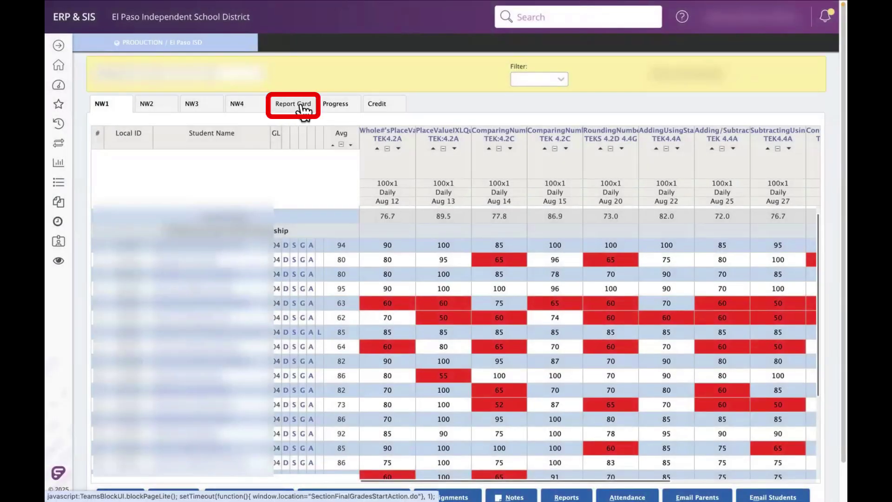
On the report card, look up the available CM1 comment values and enter comment code 10 for the first student.
click(295, 106)
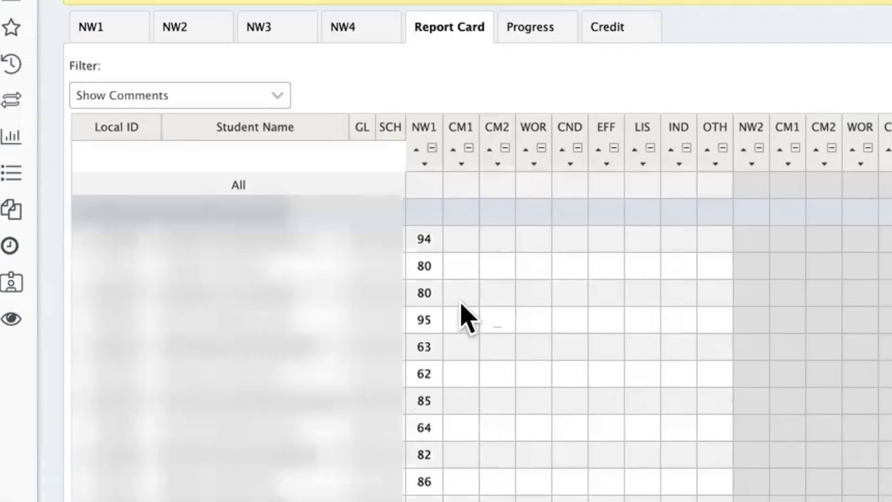
click(460, 239)
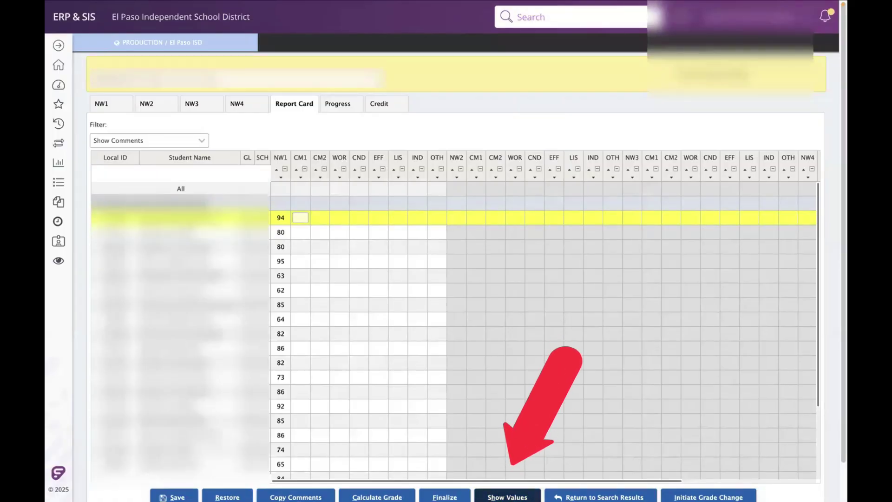
click(507, 497)
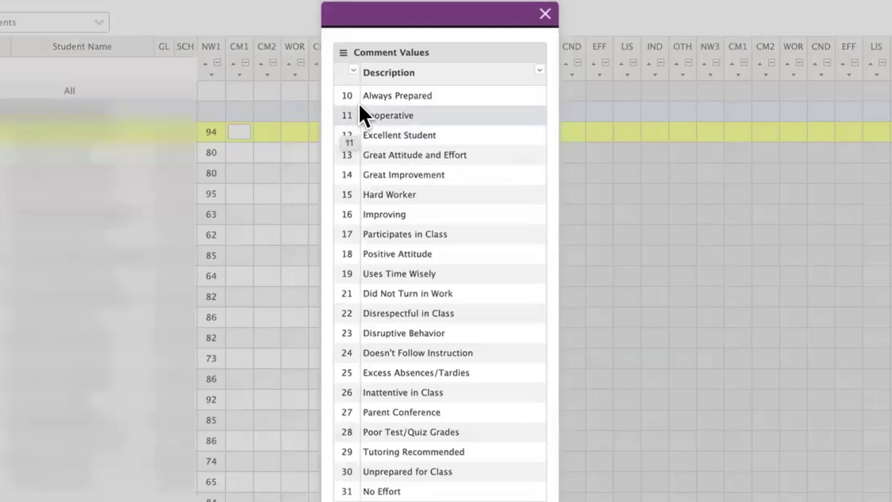
click(546, 16)
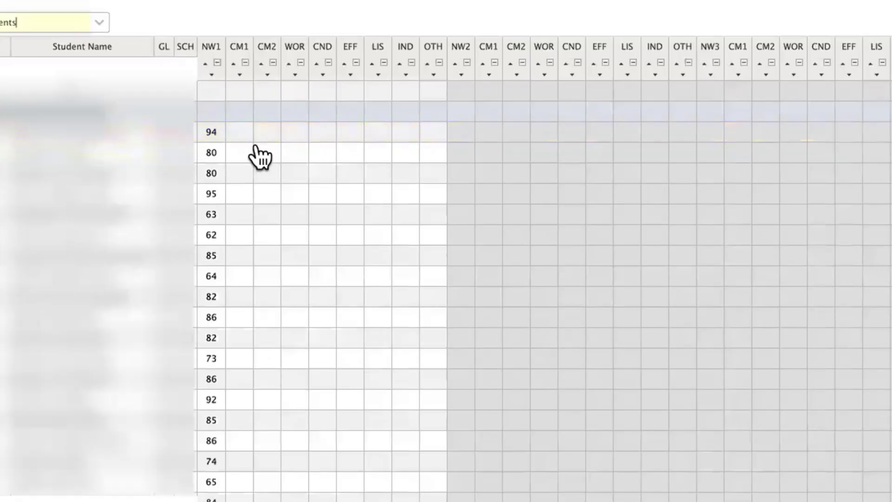
click(243, 134)
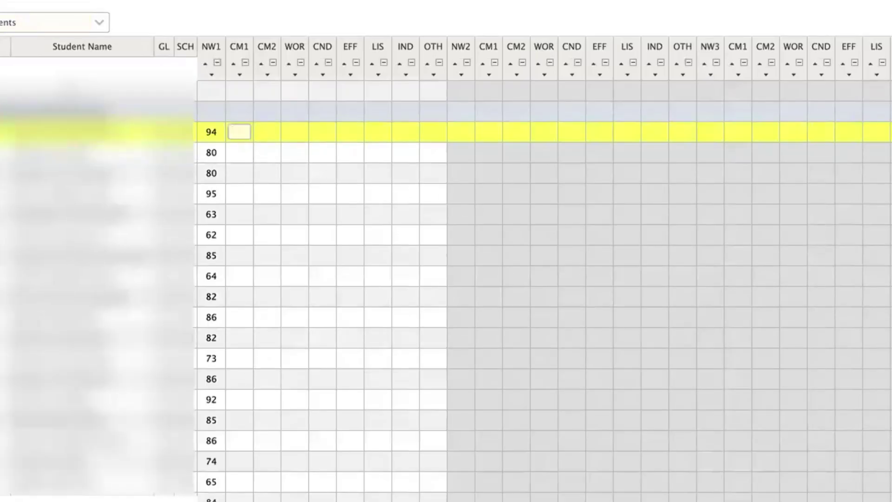
text(10)
Look up the allowed CND values and enter S as the first student's NW1 conduct mark.
click(327, 133)
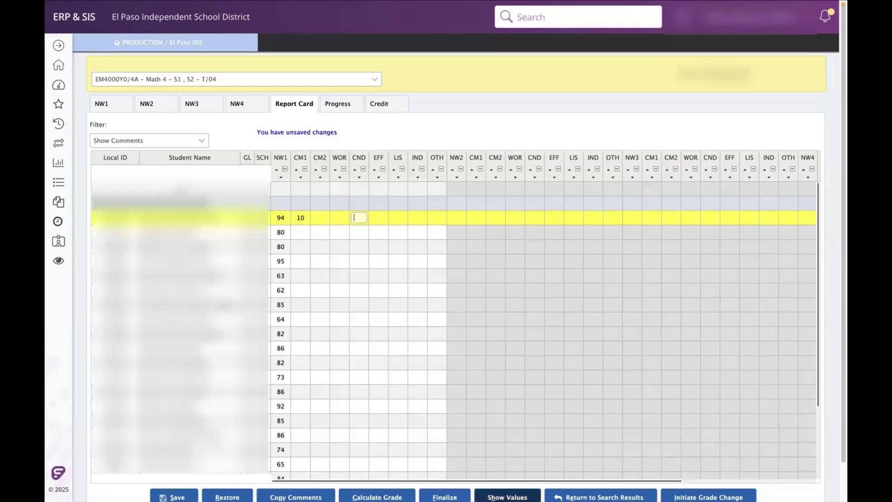
click(506, 495)
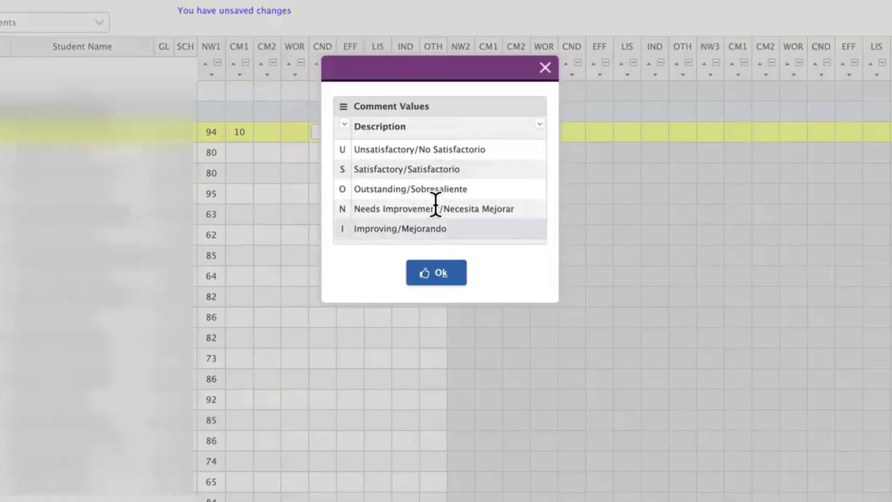
click(546, 70)
key(Tab)
key(Tab)
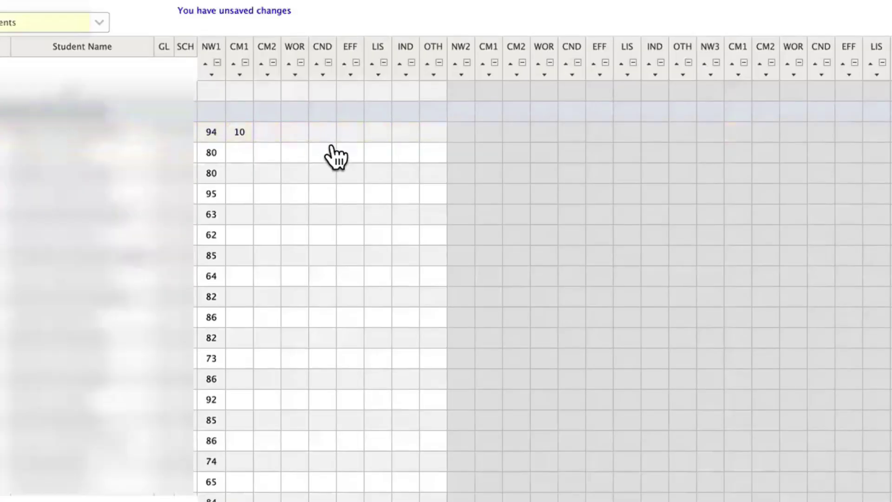
click(327, 133)
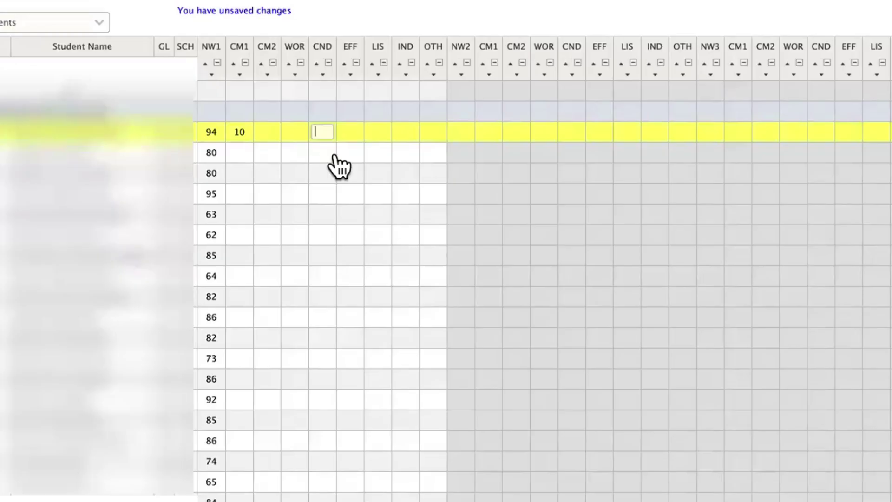
text(S)
Fill the NW1 CND column with S for every student through the All row.
key(Up)
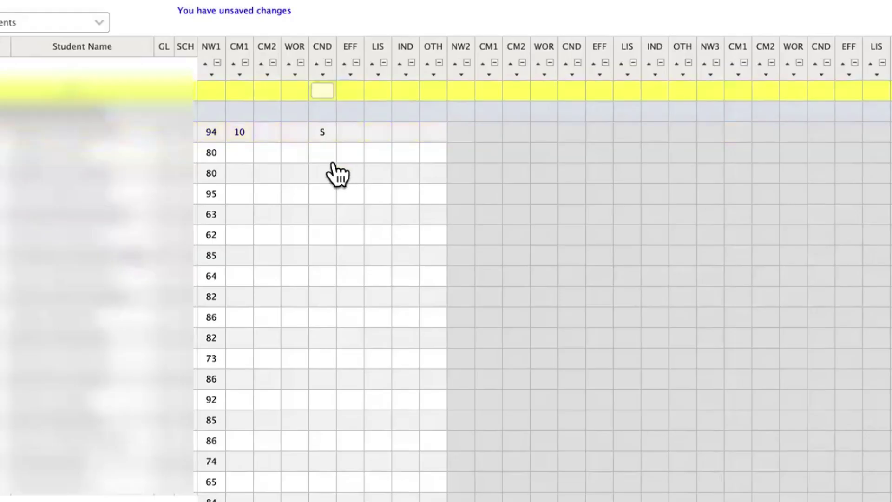
text(S)
key(Return)
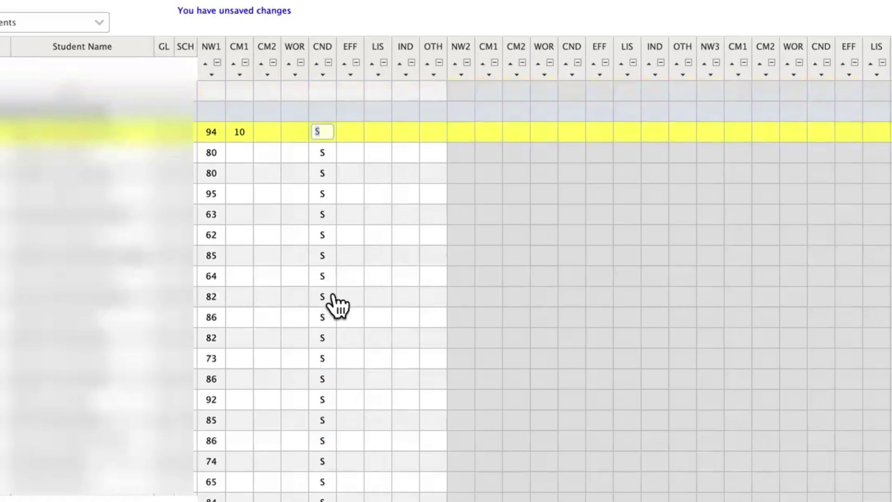
Set the CND mark to O for the student with the NW1 grade of 62 and save the report card.
click(328, 235)
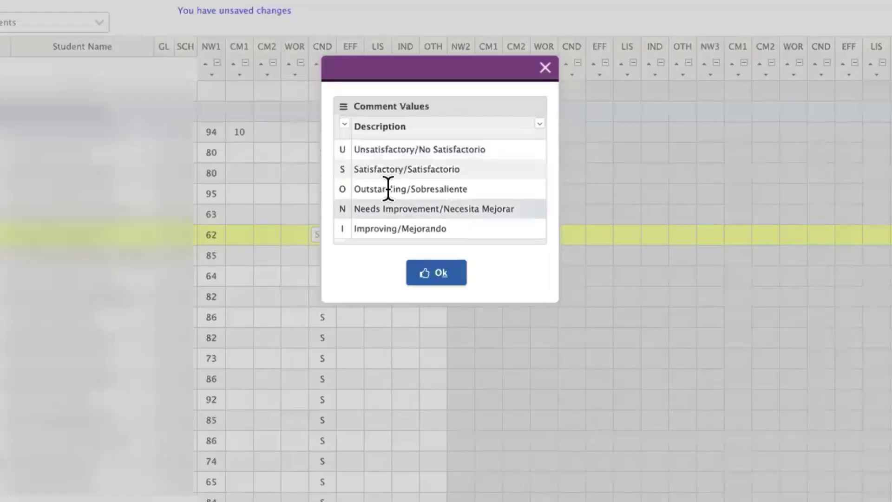
click(545, 67)
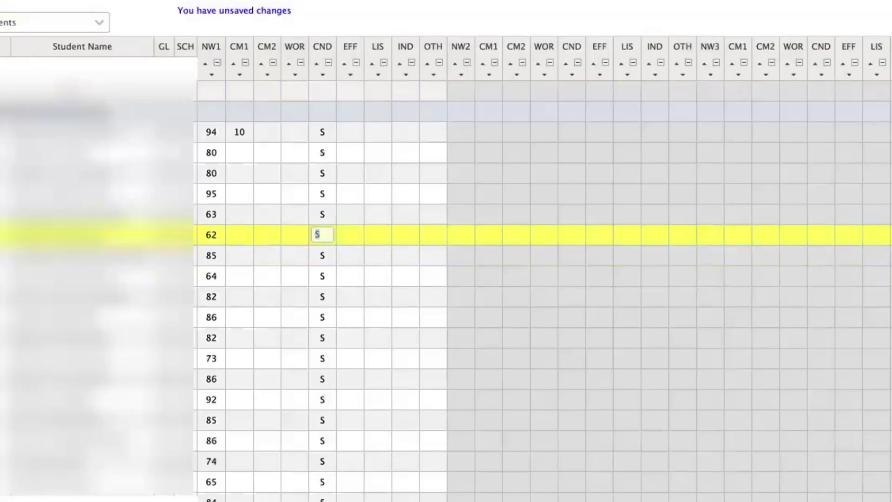
text(O)
click(383, 317)
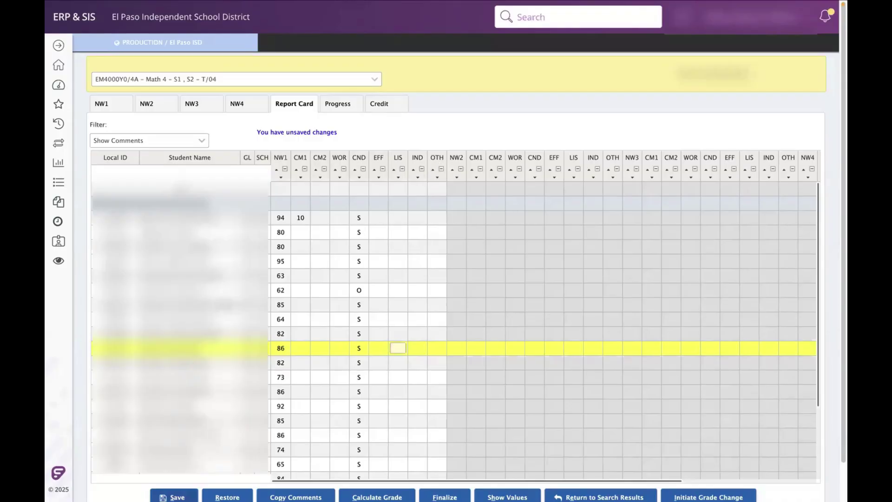
click(174, 496)
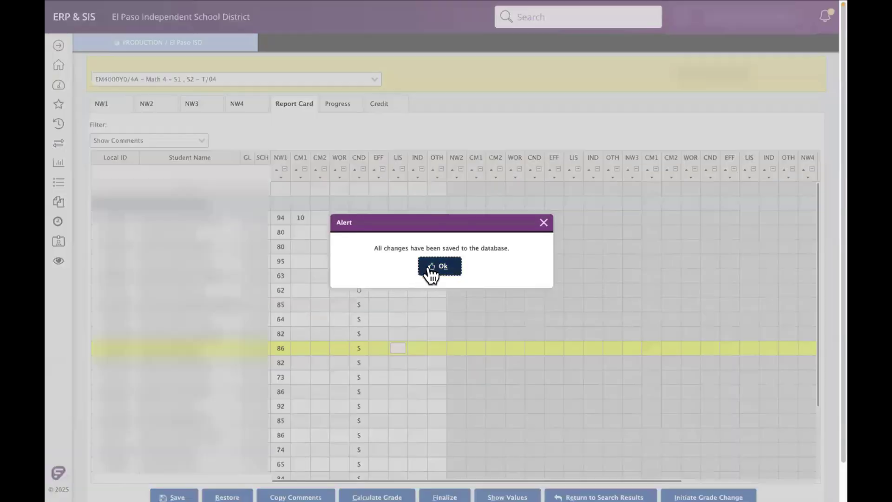
click(431, 266)
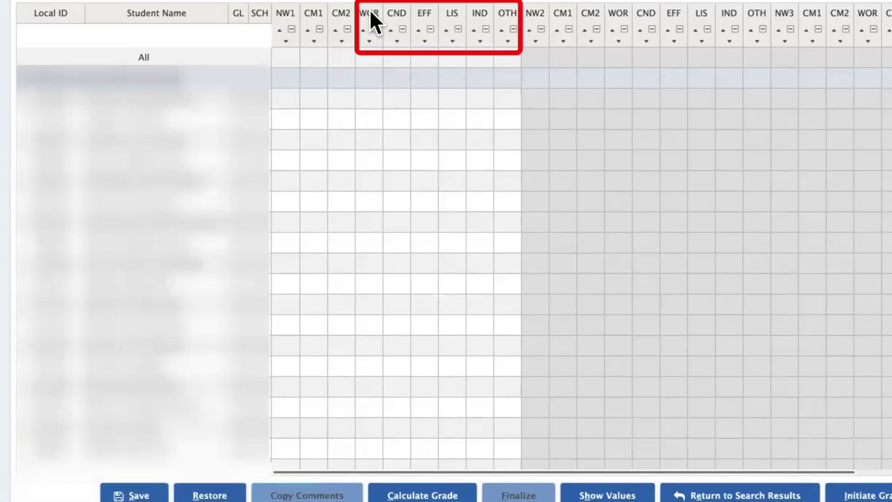
click(371, 78)
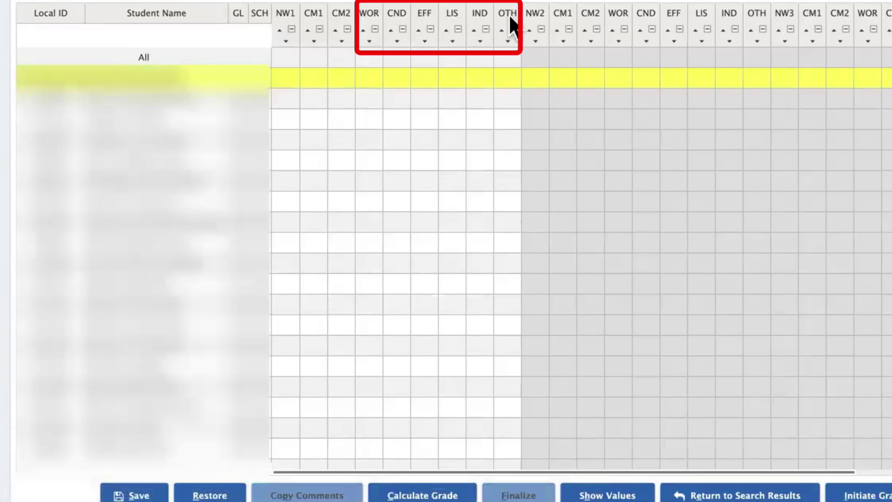
click(368, 98)
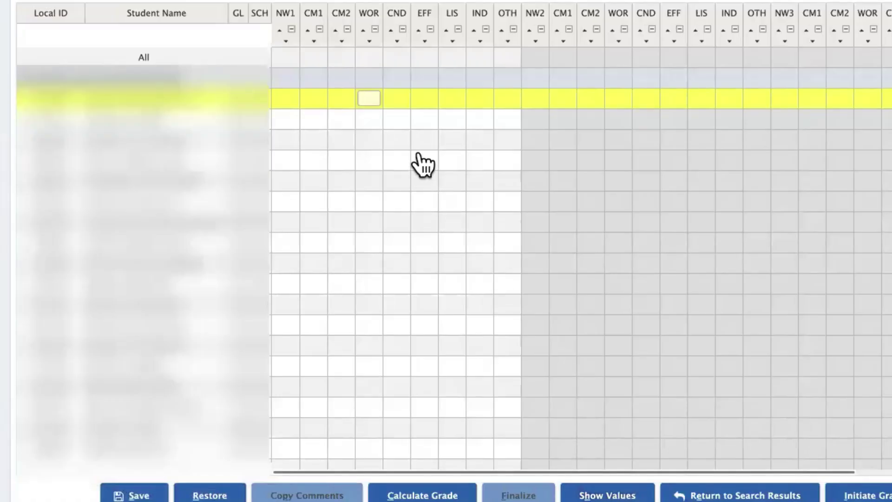
click(427, 99)
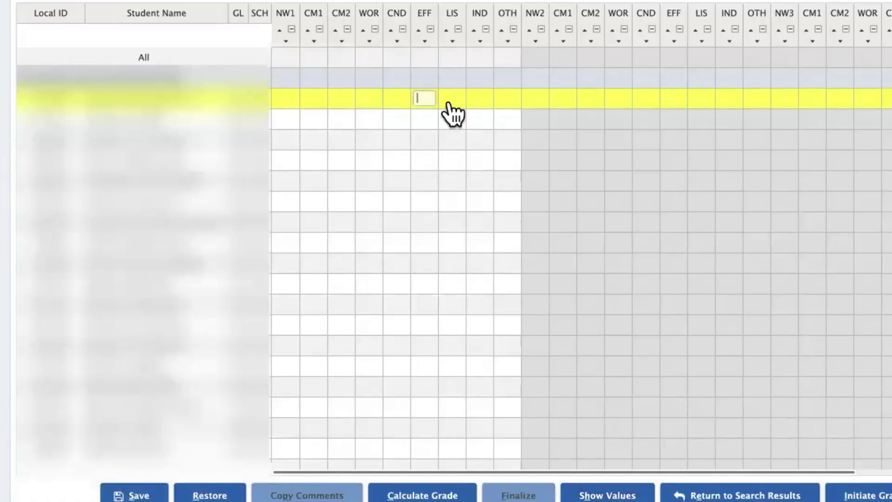
click(448, 100)
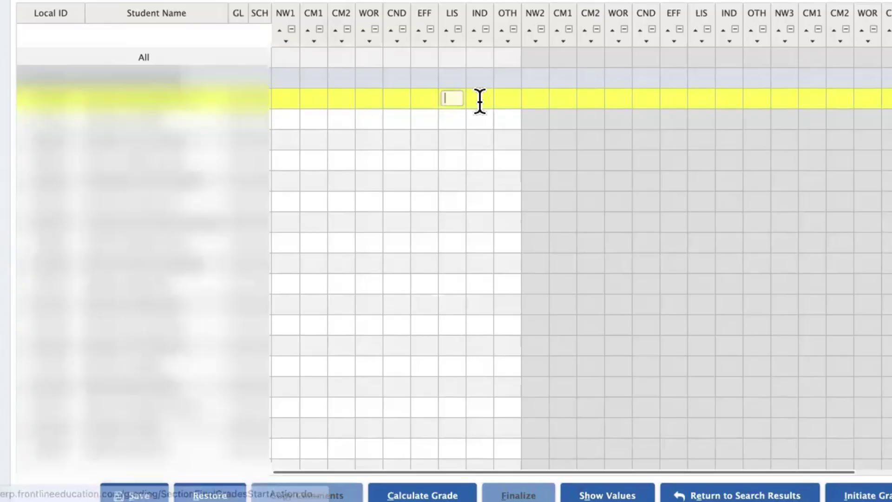
click(480, 98)
click(509, 99)
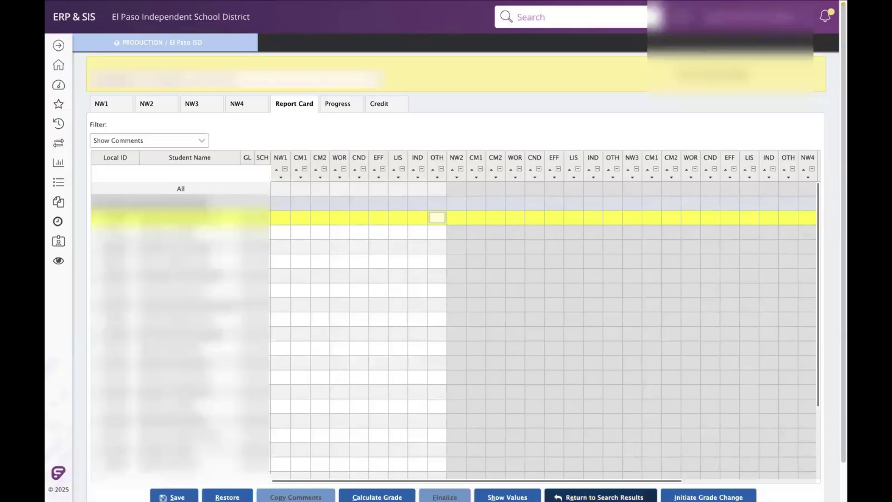
Return to the section grading search results and open the Math 4 section.
click(604, 497)
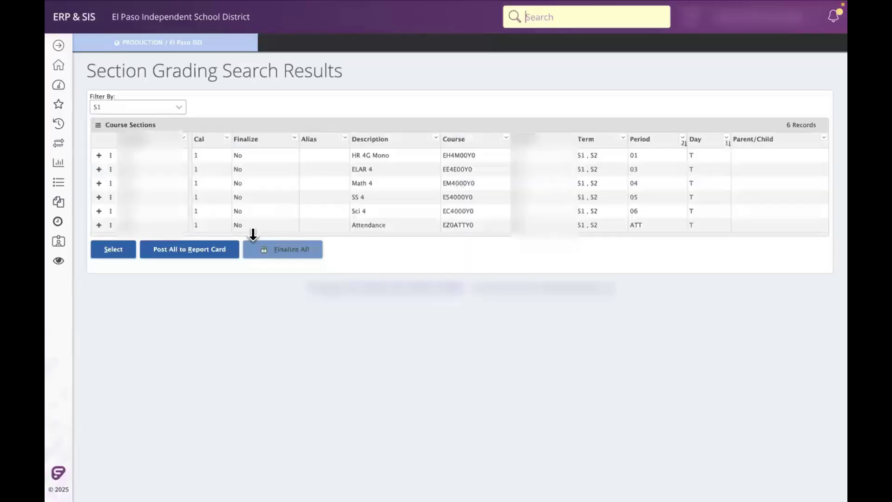
click(315, 183)
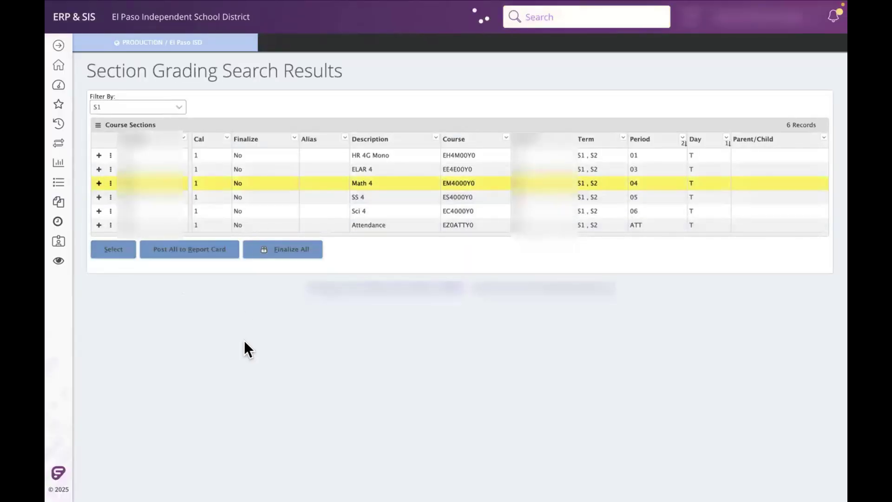